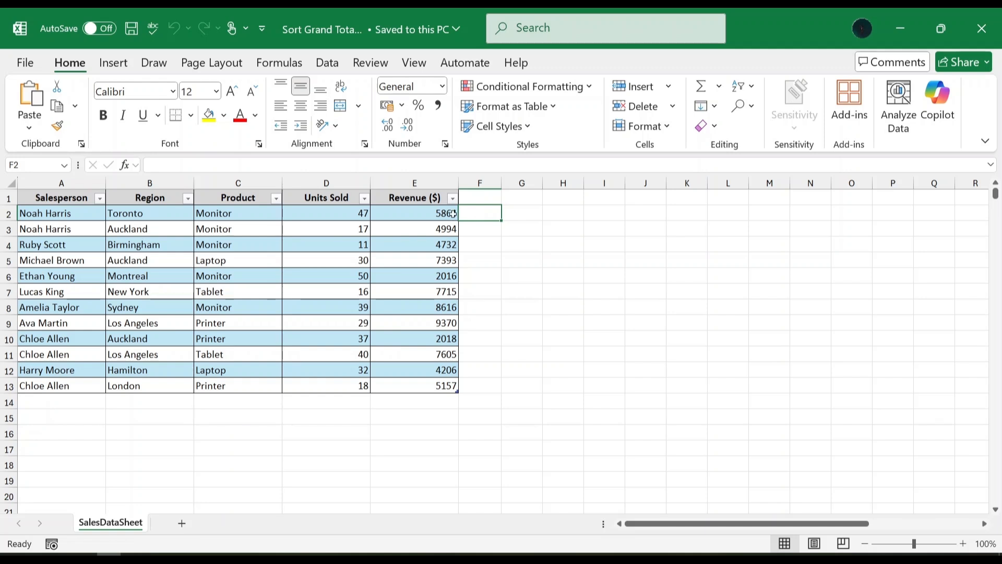
Create a PivotTable from the sales table and place it on a new worksheet.
{"action": "left_click", "coordinate": [397, 213]}
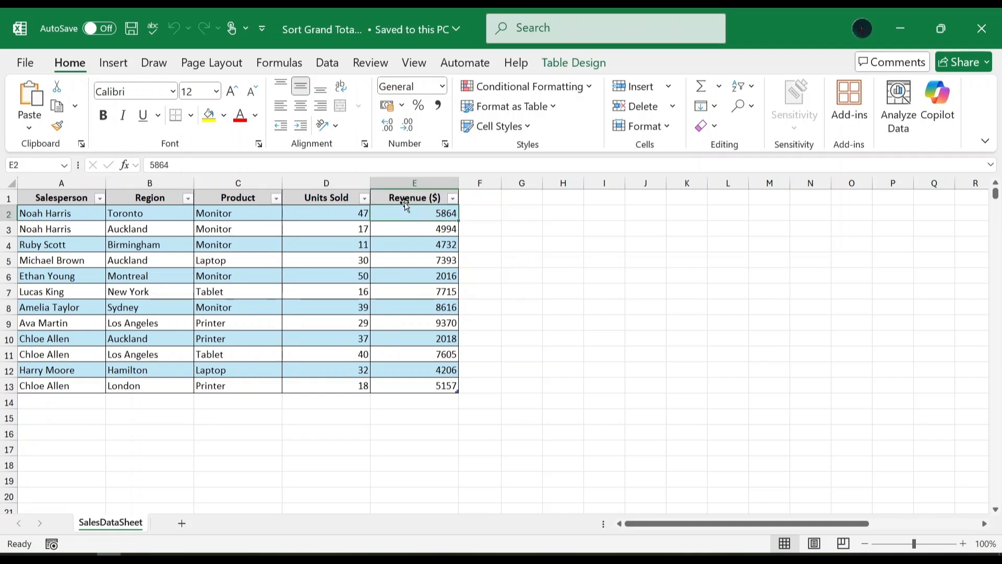
{"action": "left_click", "coordinate": [120, 64]}
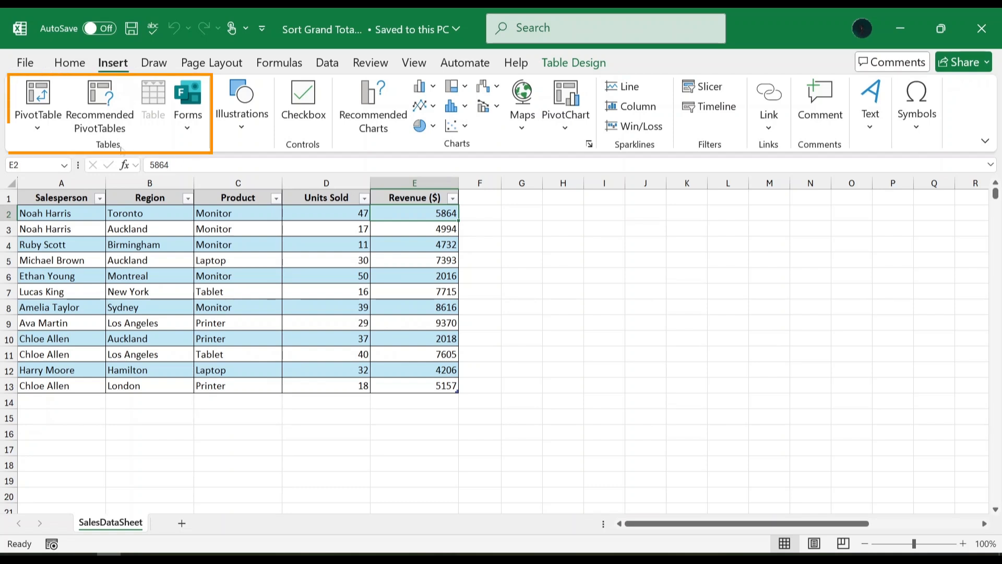
{"action": "left_click", "coordinate": [46, 97]}
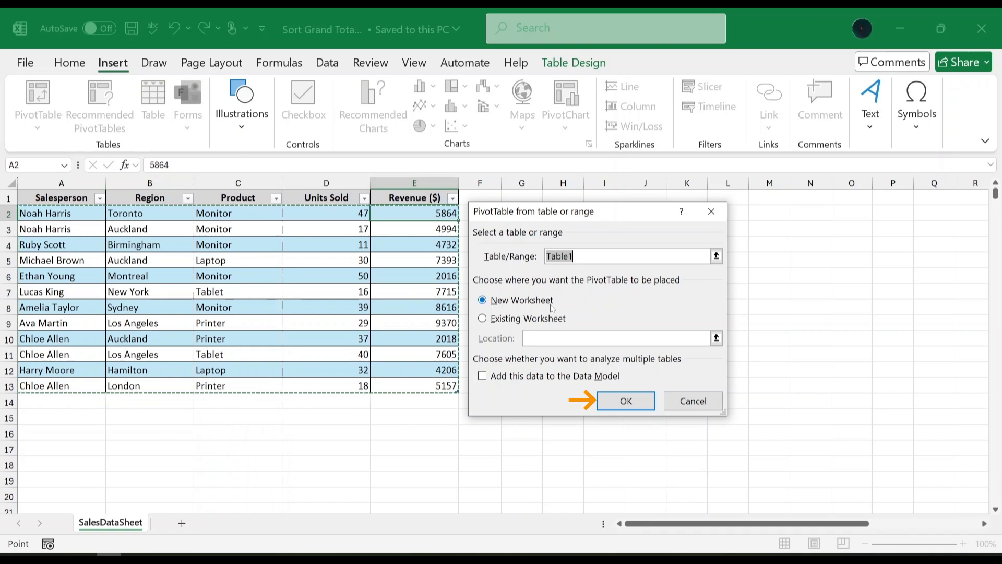
{"action": "left_click", "coordinate": [626, 402]}
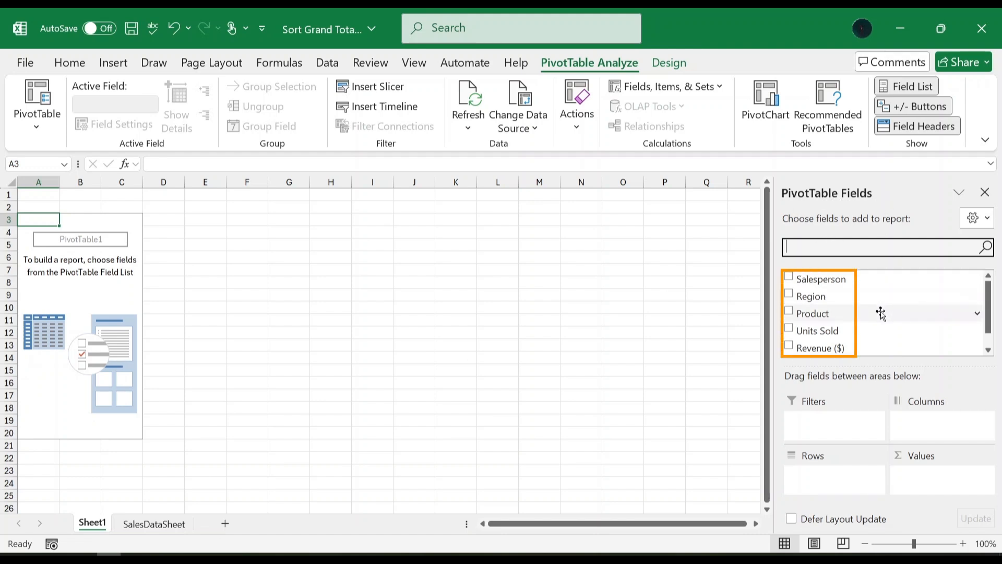
Add Salesperson, Region, Product, Units Sold and Revenue ($) to the PivotTable, with Region placed in the columns area.
{"action": "left_click", "coordinate": [789, 277]}
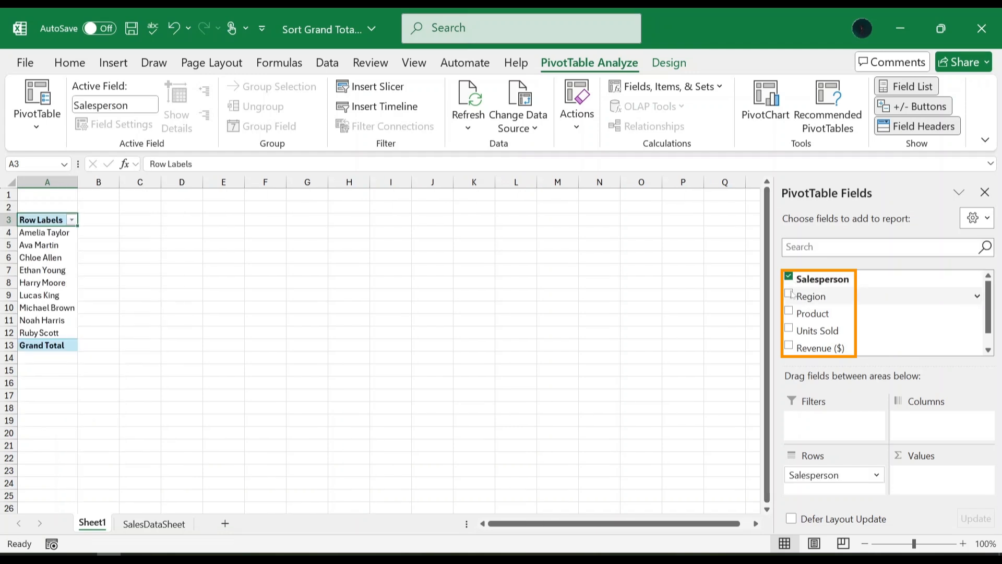
{"action": "left_click", "coordinate": [789, 294]}
{"action": "left_click", "coordinate": [789, 312]}
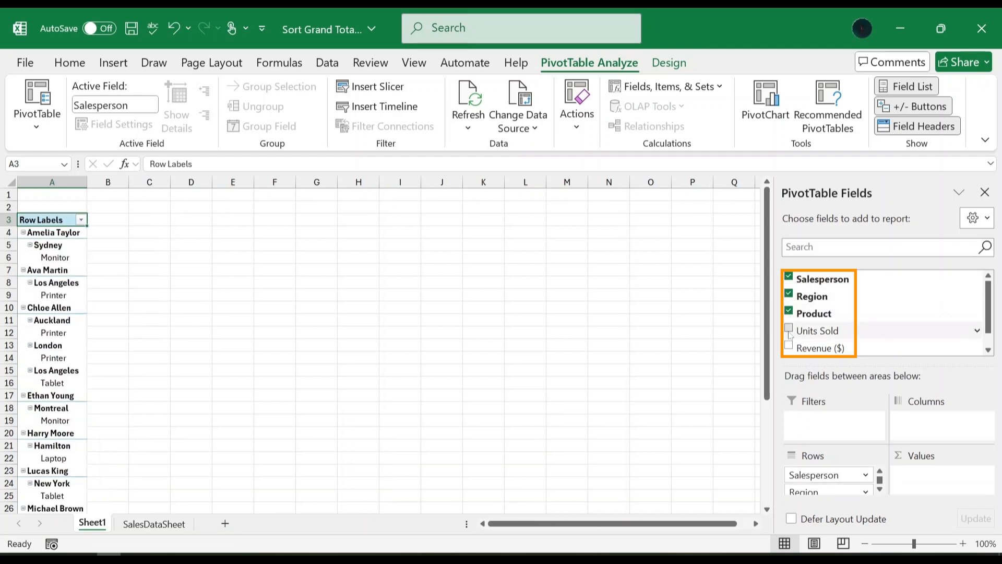
{"action": "left_click", "coordinate": [788, 328]}
{"action": "left_click", "coordinate": [789, 346]}
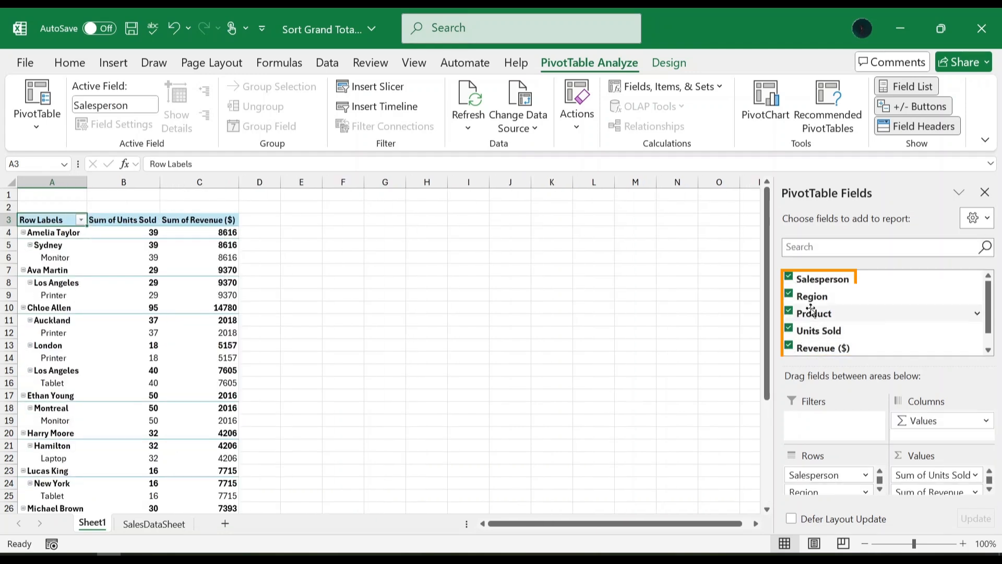
{"action": "left_click", "coordinate": [816, 292]}
{"action": "left_click_drag", "start_coordinate": [816, 291], "coordinate": [921, 421]}
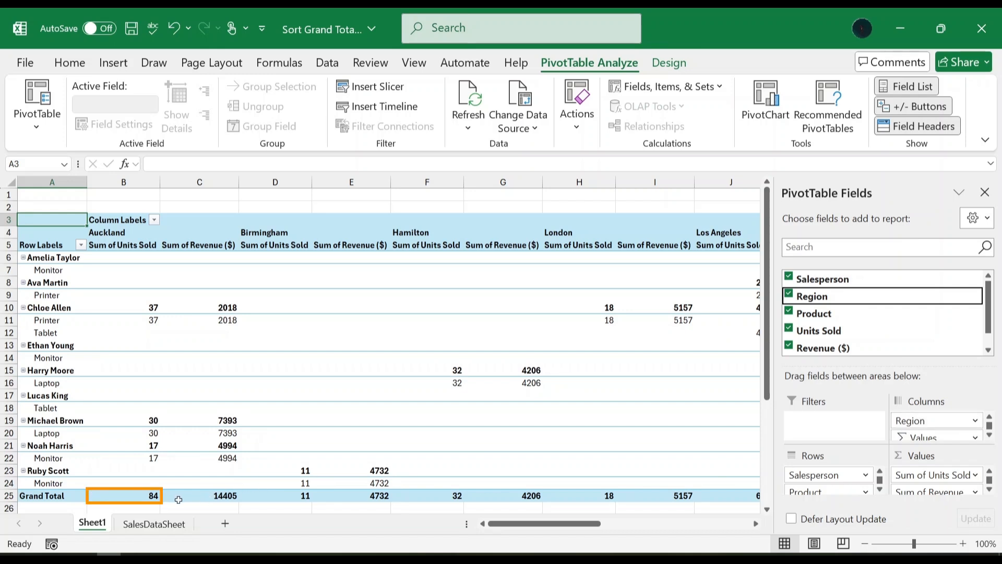
Sort the PivotTable's Grand Total row by Sum of Units Sold from largest to smallest.
{"action": "right_click", "coordinate": [146, 493]}
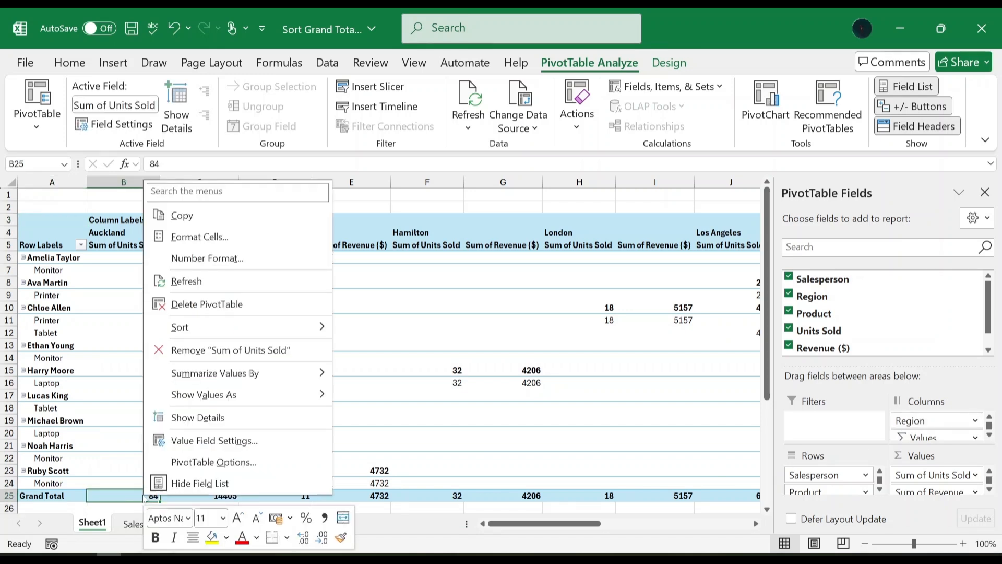
{"action": "mouse_move", "coordinate": [206, 328]}
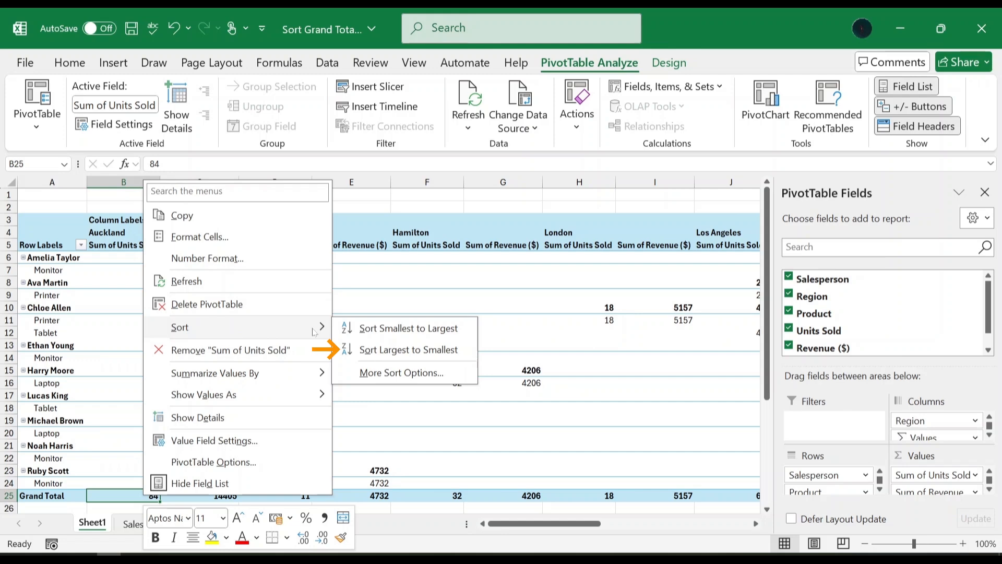
{"action": "left_click", "coordinate": [407, 348]}
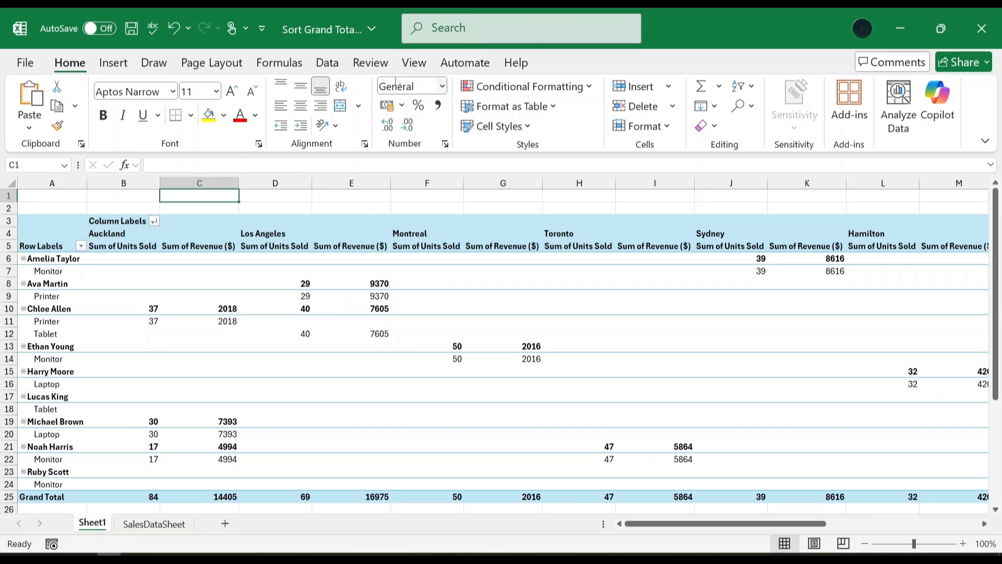
Customize the ribbon to include the Developer tab.
{"action": "right_click", "coordinate": [407, 64]}
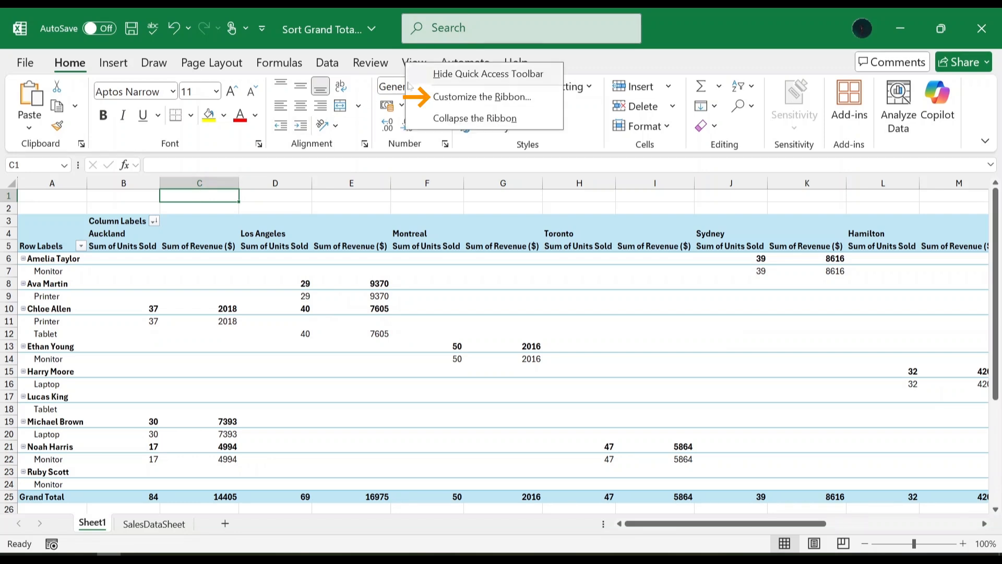
{"action": "left_click", "coordinate": [490, 104]}
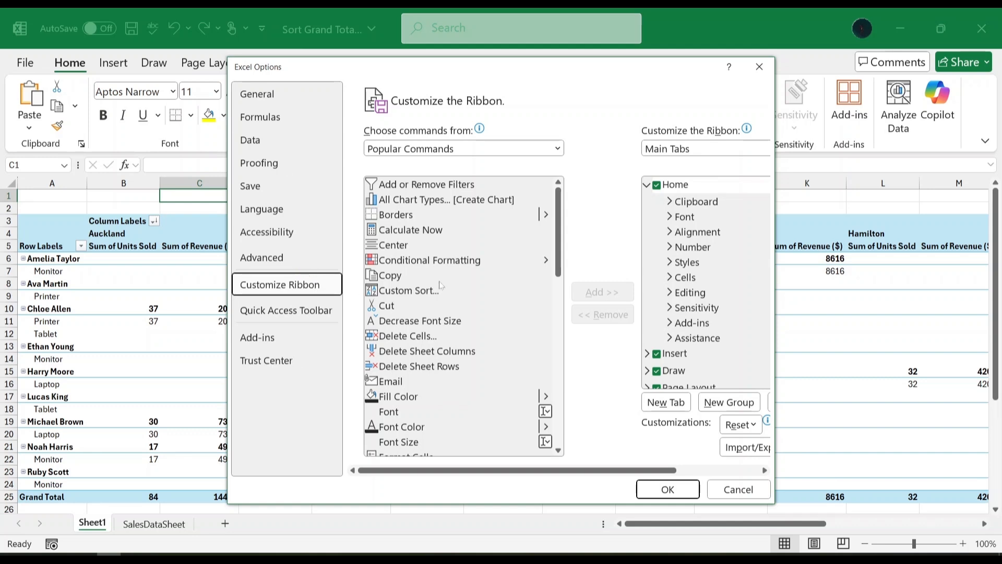
{"action": "scroll", "coordinate": [678, 256], "scroll_direction": "down", "scroll_amount": 3}
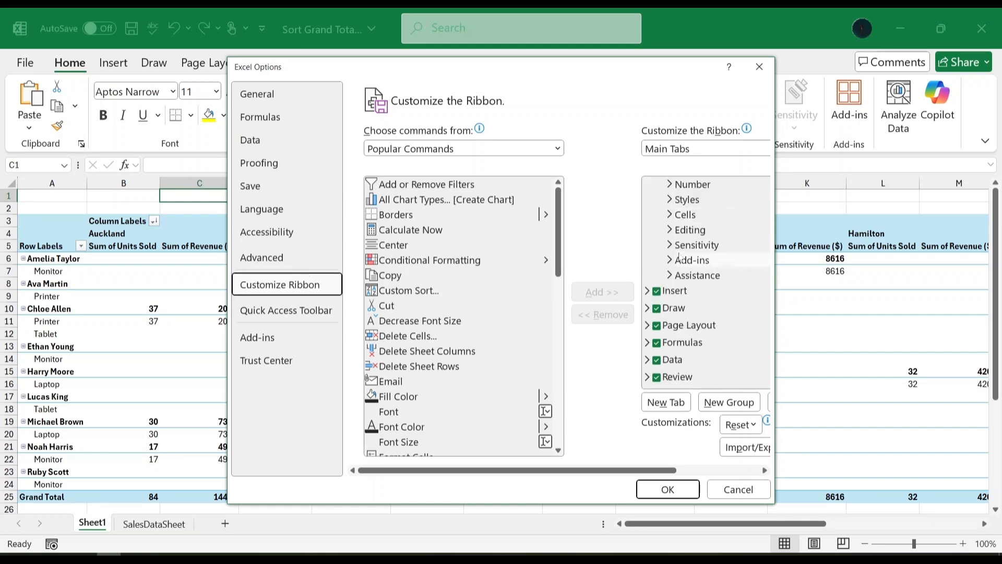
{"action": "left_click", "coordinate": [657, 345]}
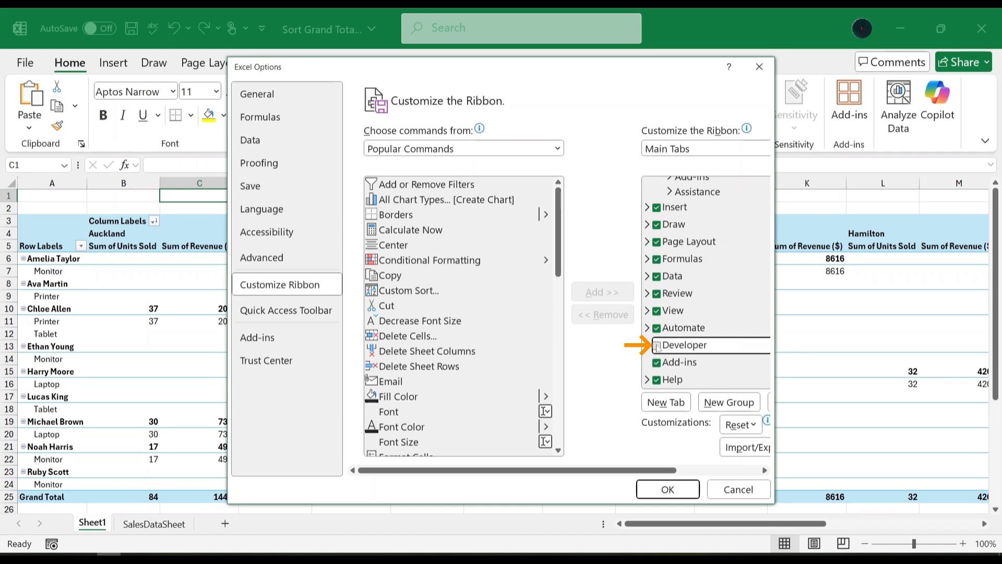
{"action": "left_click", "coordinate": [669, 488]}
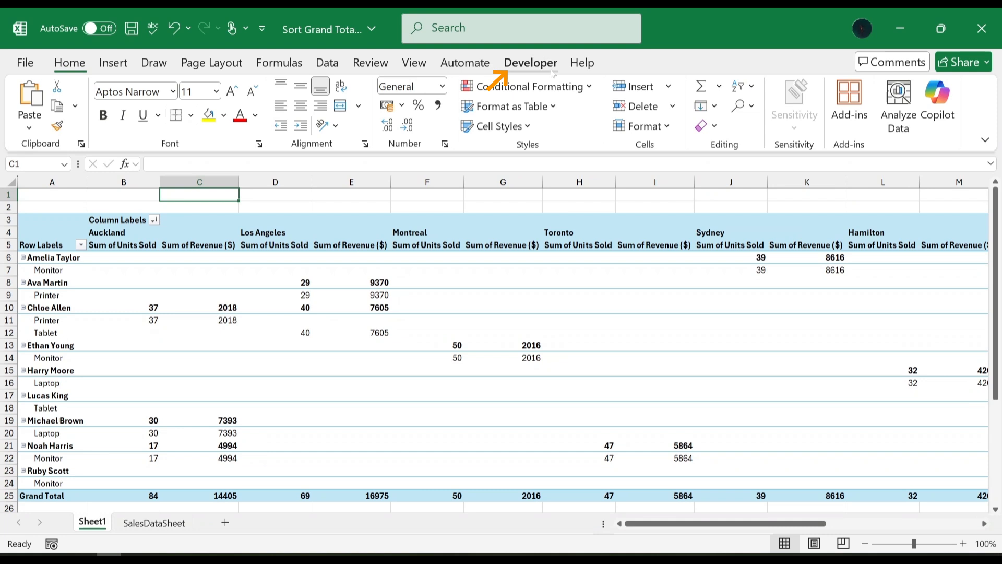
Insert a new module in the Visual Basic editor and paste the SortPivotTableByGrandTotal macro into it.
{"action": "left_click", "coordinate": [530, 62]}
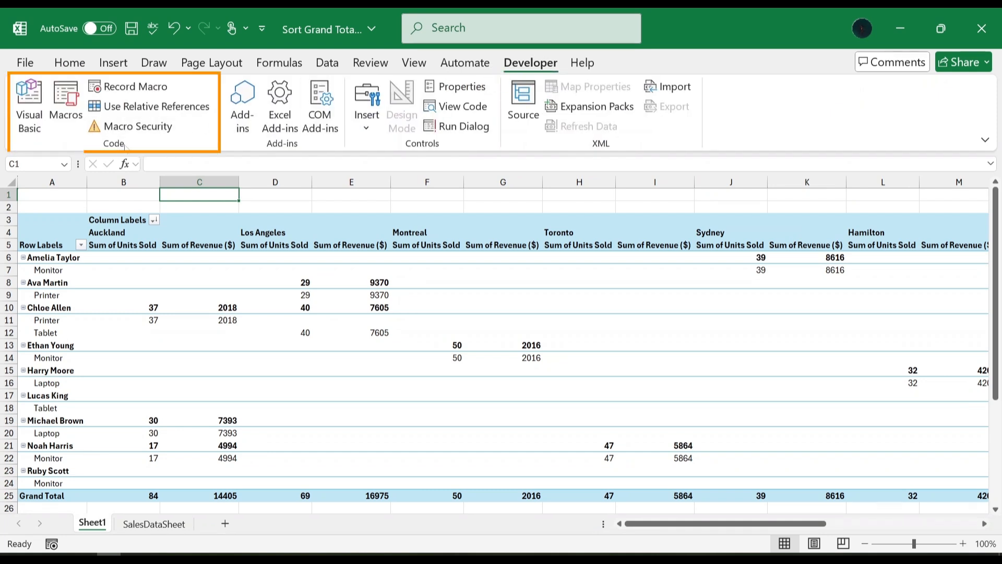
{"action": "left_click", "coordinate": [27, 109]}
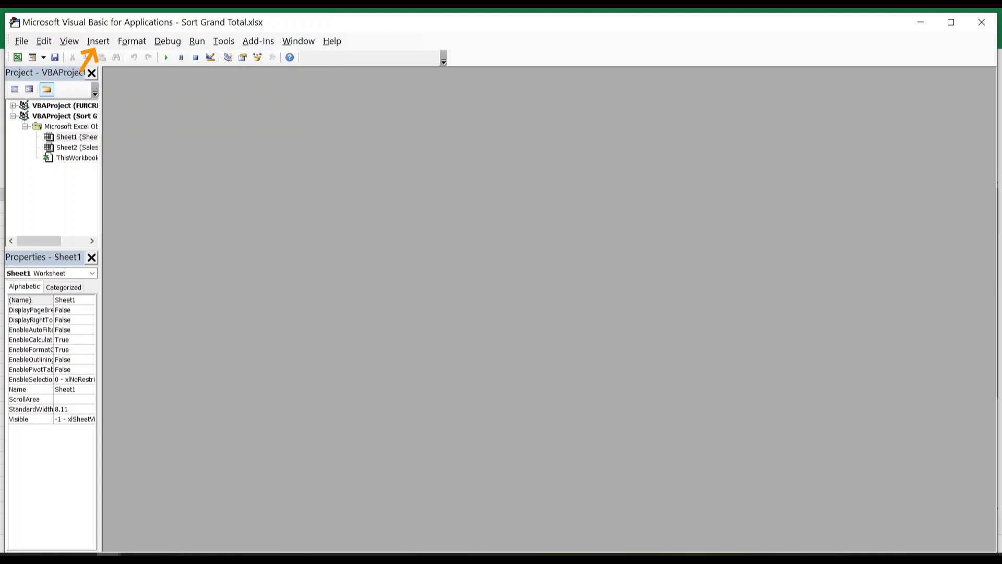
{"action": "left_click", "coordinate": [98, 44]}
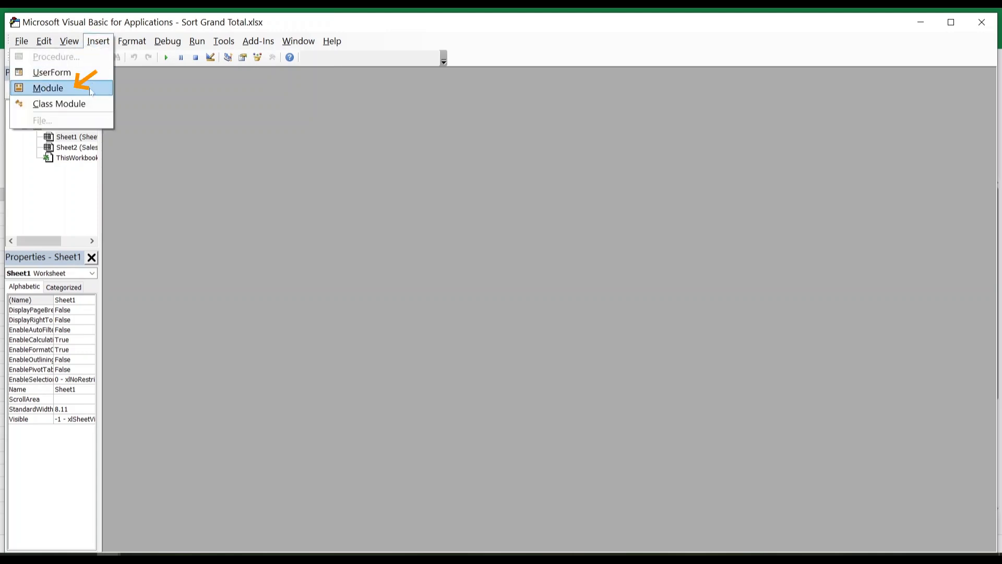
{"action": "left_click", "coordinate": [89, 89]}
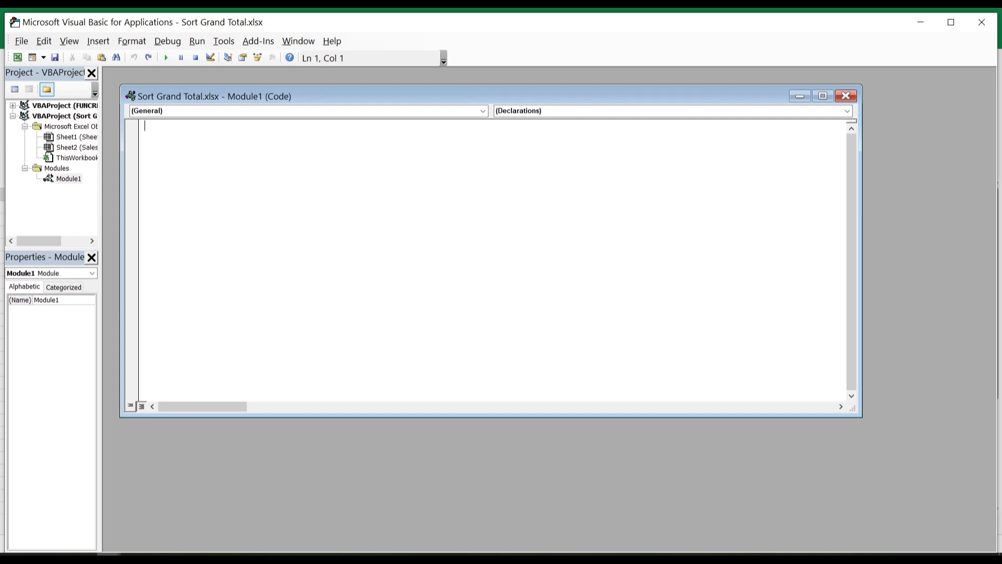
{"action": "type", "text": "Sub SortPivotTableByGrandTotal()     Dim ws As Worksheet     Dim pt As PivotTable     Dim pf As PivotField     Dim totalFieldName As String     Set ws = ThisWorkbook.Worksheets(\"Sheet1\")     Set pt = ws.PivotTables(\"PivotTable1\")     Set pf = pt.PivotFields(\"Region\")     totalFieldName = \"Sum of Units Sold\"     On Error Resume Next     If pt.PivotFields(totalFieldName) Is Nothing Then         MsgBox \"Total field '\" & totalFieldName & \"' not found in the pivot table.\", vbExclamation         Exit Sub     End If     On Error GoTo 0     pf.AutoSort xlDescending, totalFieldName End Sub"}
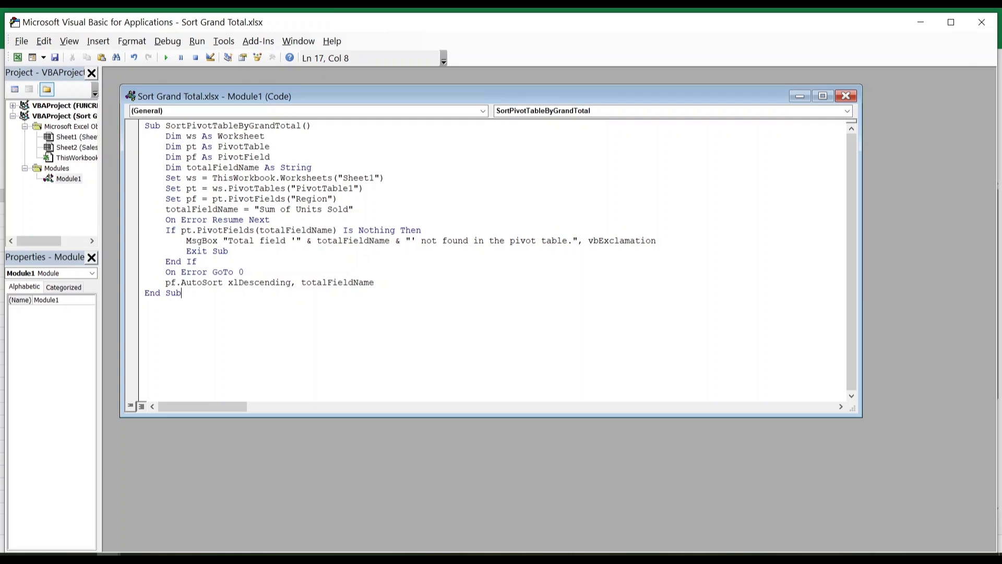
Check the worksheet name and the PivotTable name referenced in the macro code.
{"action": "left_click_drag", "start_coordinate": [342, 178], "coordinate": [374, 180]}
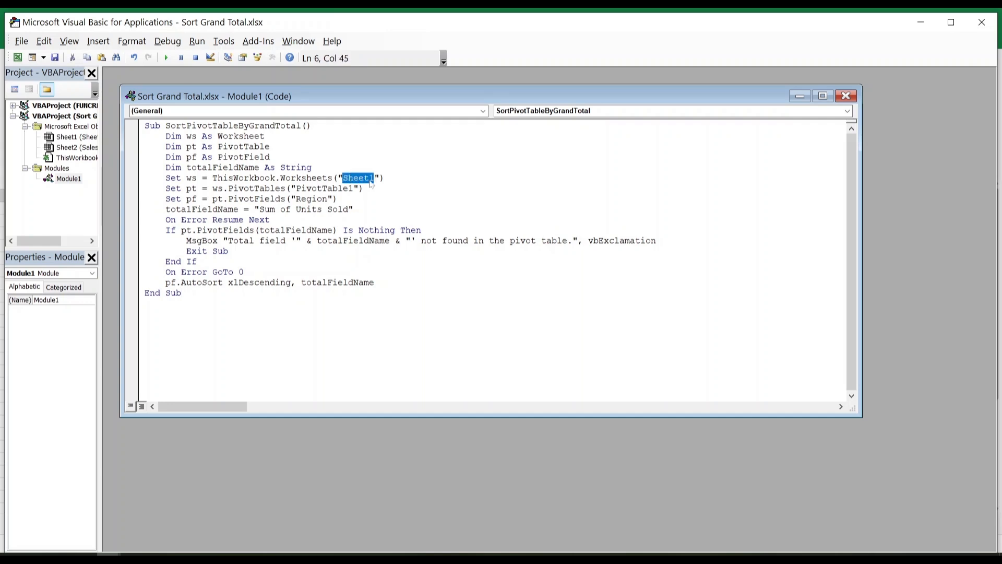
{"action": "left_click_drag", "start_coordinate": [296, 188], "coordinate": [353, 189]}
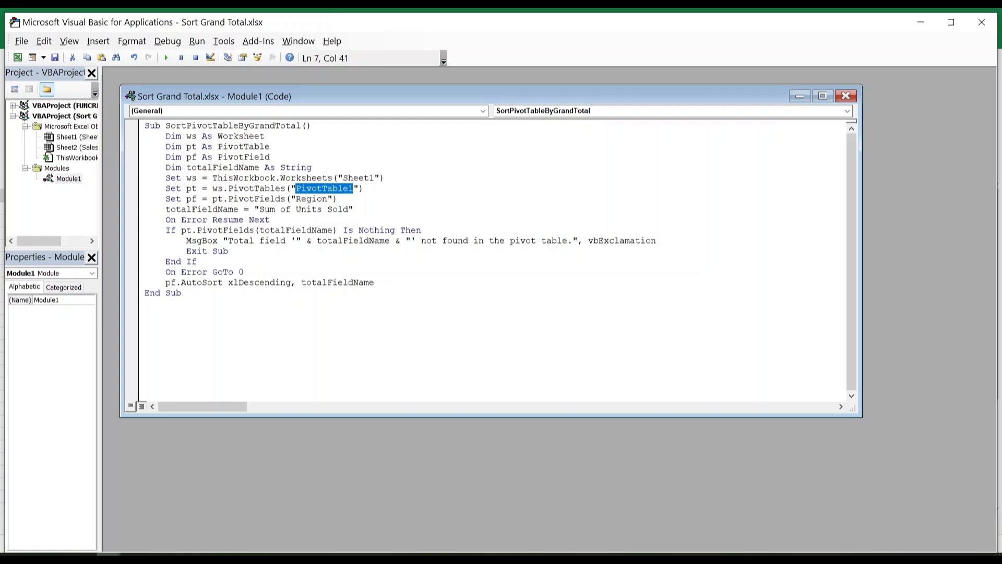
{"action": "left_click", "coordinate": [364, 188]}
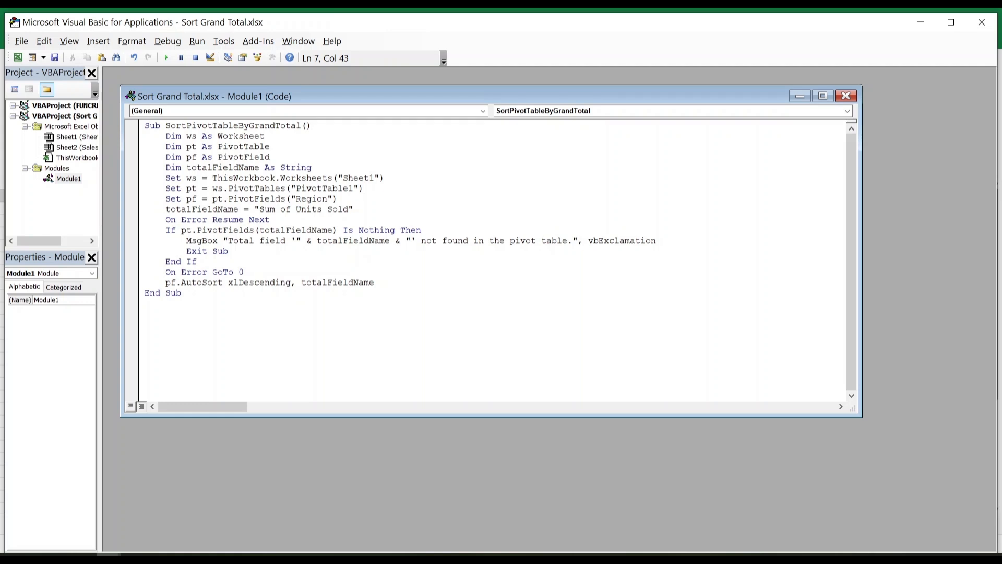
Run the SortPivotTableByGrandTotal macro and close the Visual Basic editor to return to the PivotTable sheet.
{"action": "key", "text": "F5"}
{"action": "left_click", "coordinate": [196, 41]}
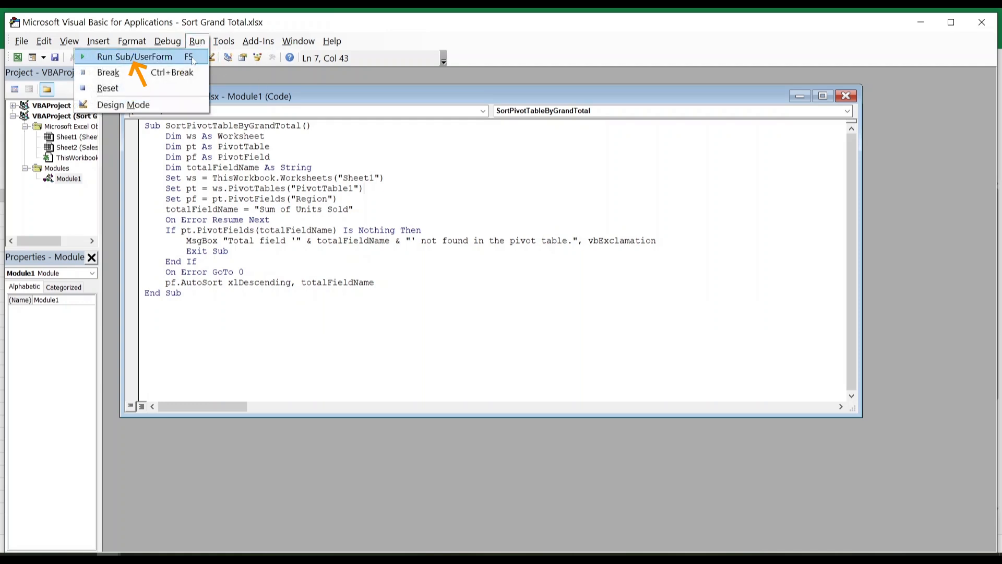
{"action": "left_click", "coordinate": [192, 60]}
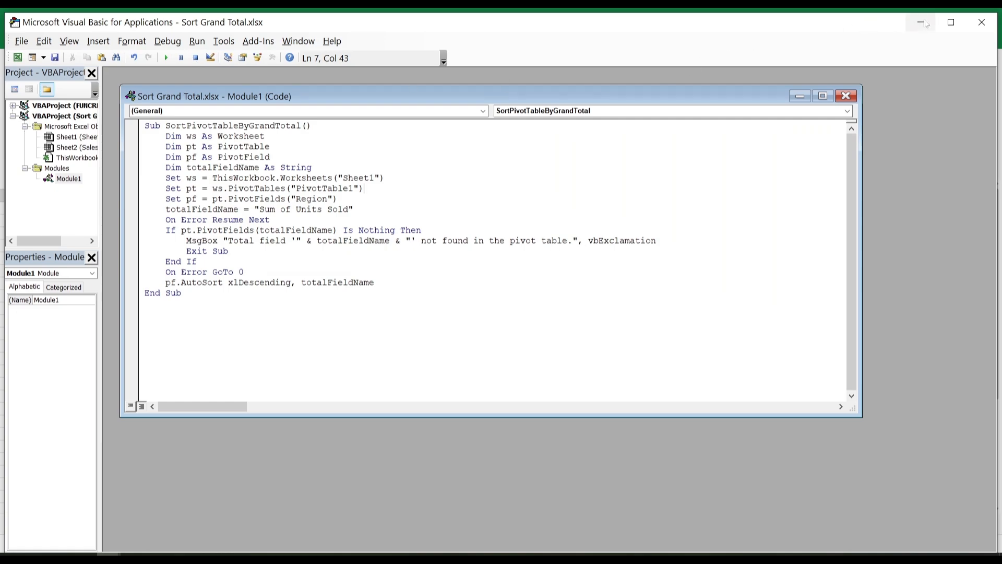
{"action": "left_click", "coordinate": [981, 22]}
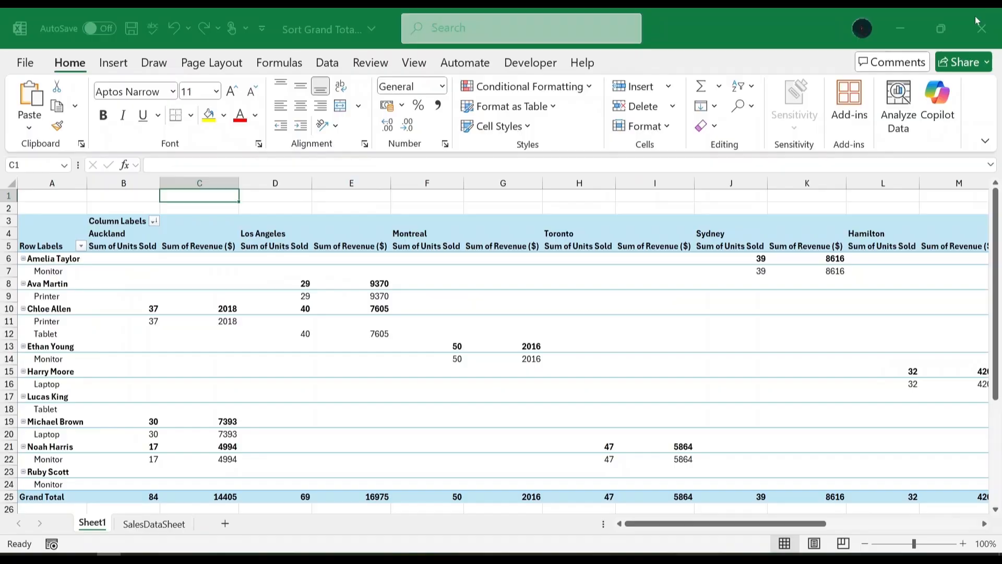
{"action": "left_click", "coordinate": [258, 199]}
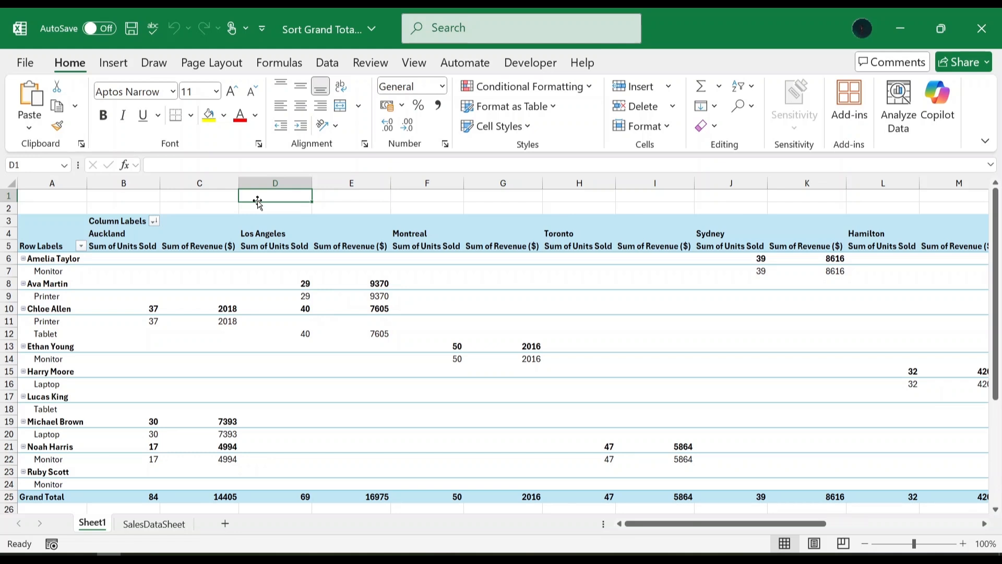